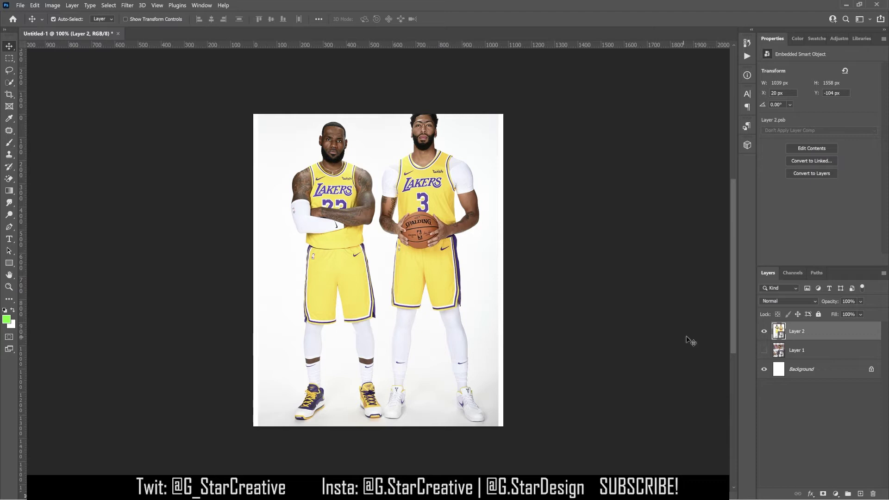
Step: Remove the background from a rasterized duplicate of Layer 2, hiding the original layer
key("ctrl+j")
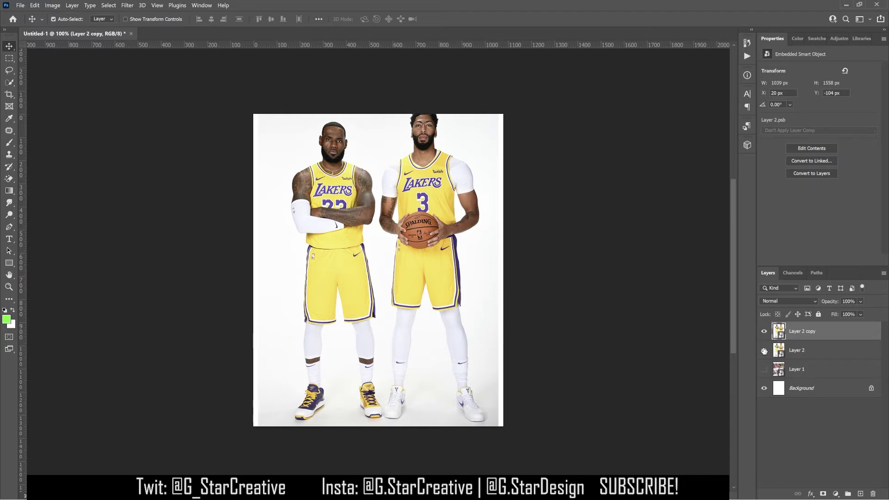
right_click(822, 333)
left_click(736, 272)
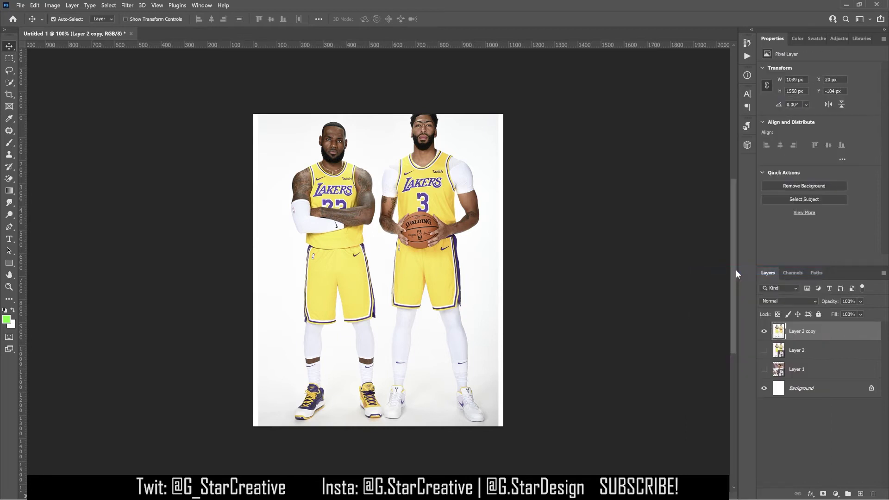
left_click(804, 186)
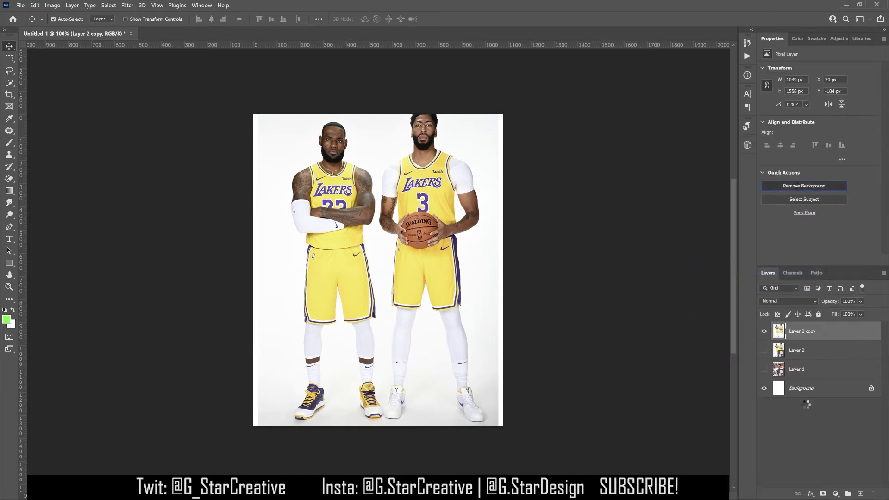
Step: Add a dark green Solid Color fill layer (R 0, G 133, B 3) directly above Layer 1
left_click(826, 369)
left_click(836, 494)
left_click(828, 337)
left_click_drag(639, 282, 683, 327)
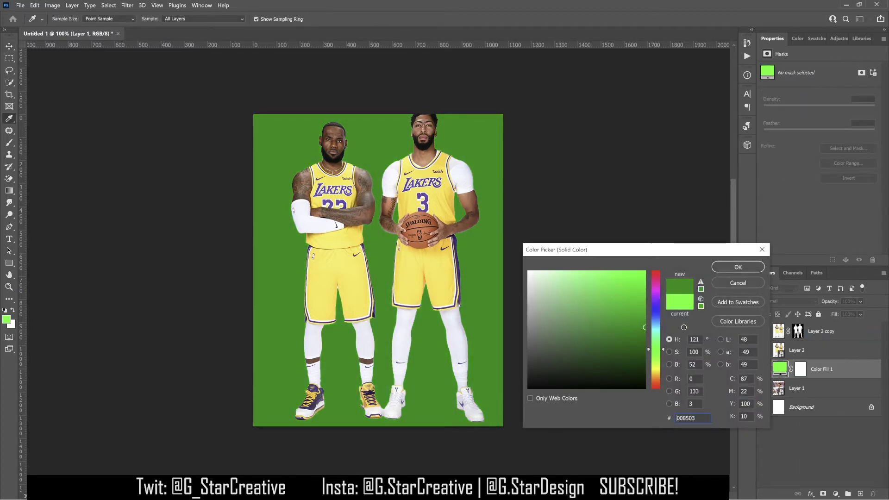
left_click(736, 268)
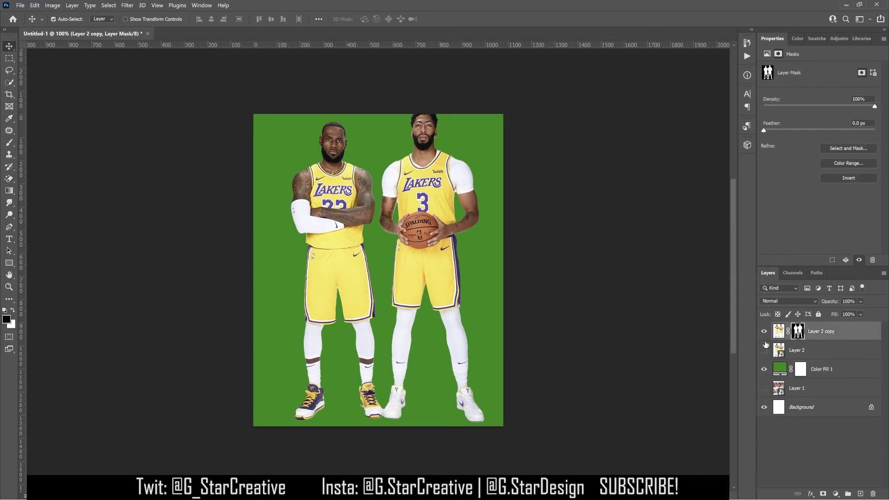
Step: Load the Layer 2 copy's mask as a selection and apply it as a layer mask on Layer 2
left_click(797, 332, "ctrl")
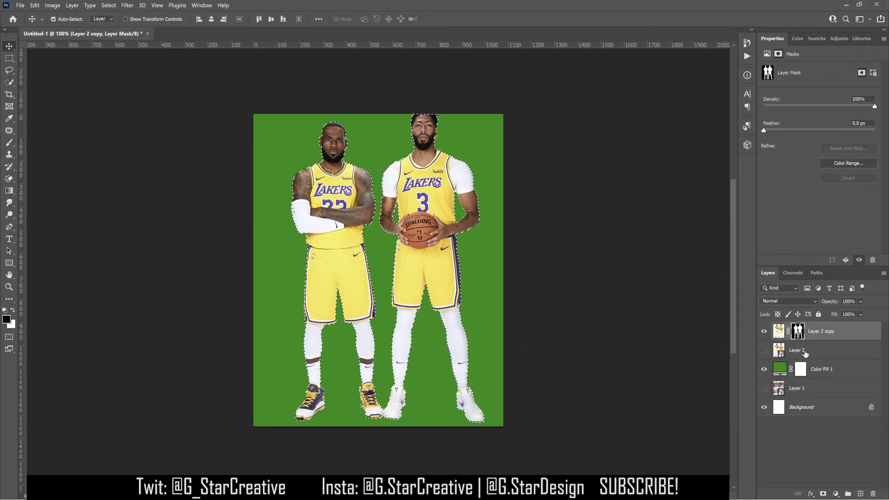
left_click(804, 352)
left_click(823, 495)
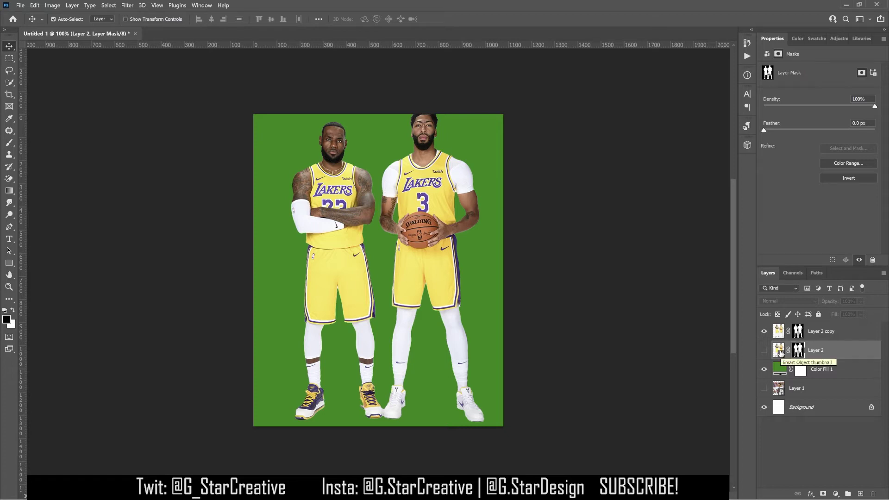
Step: Delete the rasterized Layer 2 copy and make the masked Layer 2 visible
left_click(822, 334)
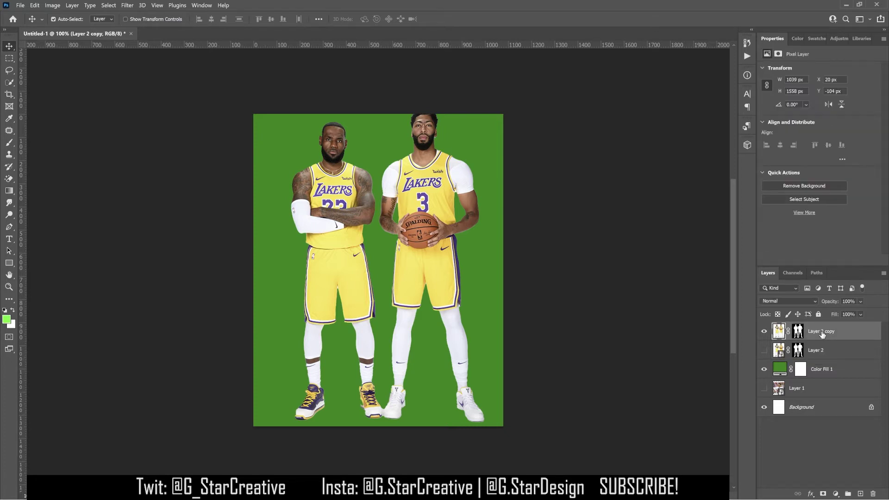
key("Delete")
left_click(764, 331)
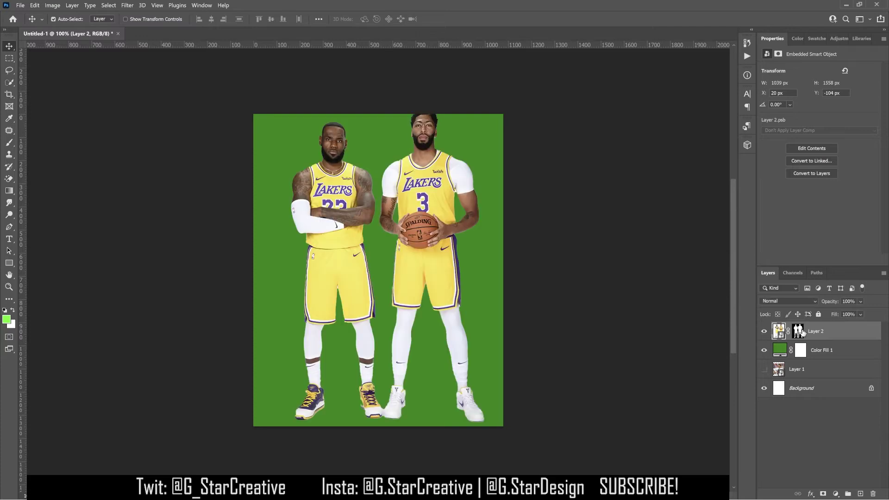
Step: Paint black on Layer 2's mask with a 250 px brush to hide the player holding the basketball
left_click(802, 332)
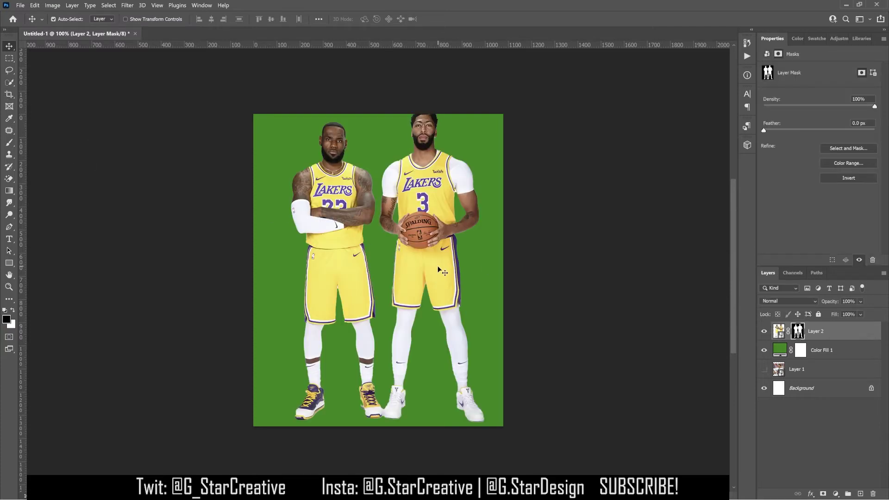
left_click(13, 143)
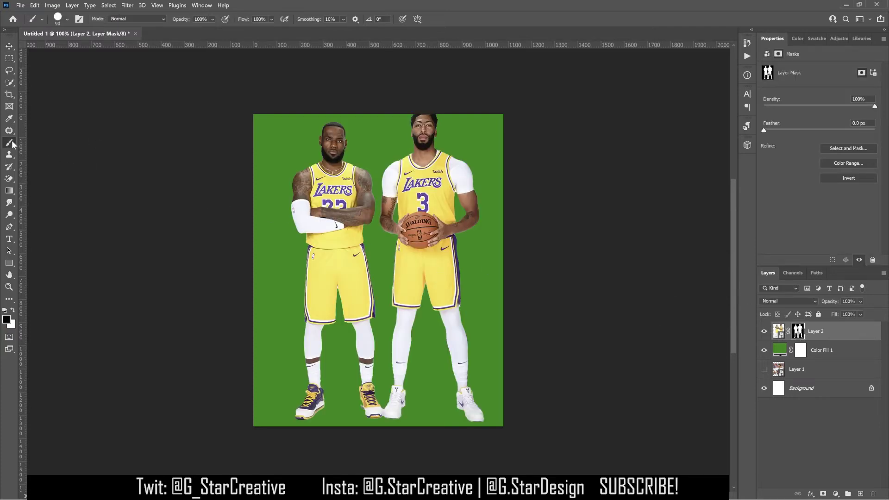
left_click(59, 21)
left_click(58, 19)
key("bracketright")
key("bracketright")
key("bracketright")
key("bracketright")
key("bracketright")
key("bracketright")
mouse_move(440, 123)
left_mouse_down()
mouse_move(464, 187)
mouse_move(421, 133)
mouse_move(402, 170)
mouse_move(405, 228)
mouse_move(426, 297)
mouse_move(469, 344)
mouse_move(480, 417)
mouse_move(468, 420)
mouse_move(433, 376)
mouse_move(409, 272)
mouse_move(415, 387)
mouse_move(443, 265)
left_mouse_up()
Step: Reduce the mask brush to 30 px for detail work around the remaining player's shoes
key("ctrl+plus")
scroll(421, 377, "down", 5)
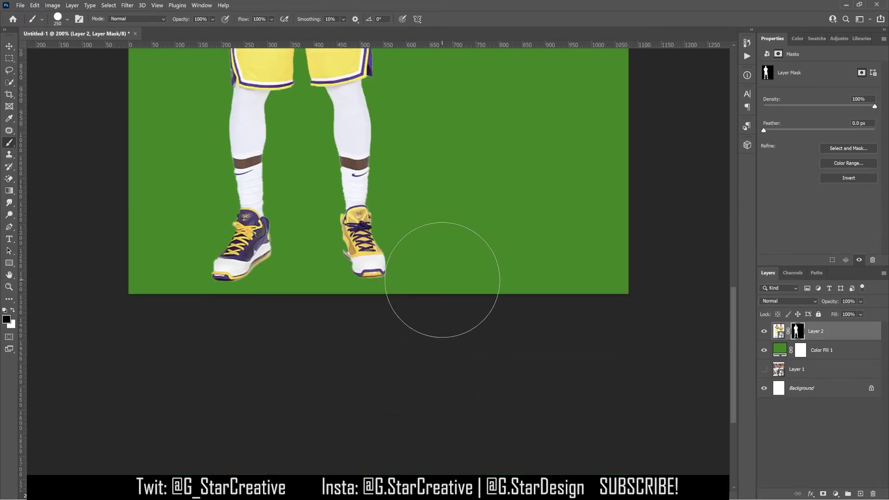
key("ctrl+plus")
key("bracketleft")
key("bracketleft")
key("bracketleft")
key("bracketleft")
key("bracketleft")
key("bracketleft")
key("bracketleft")
key("bracketleft")
key("bracketleft")
key("bracketleft")
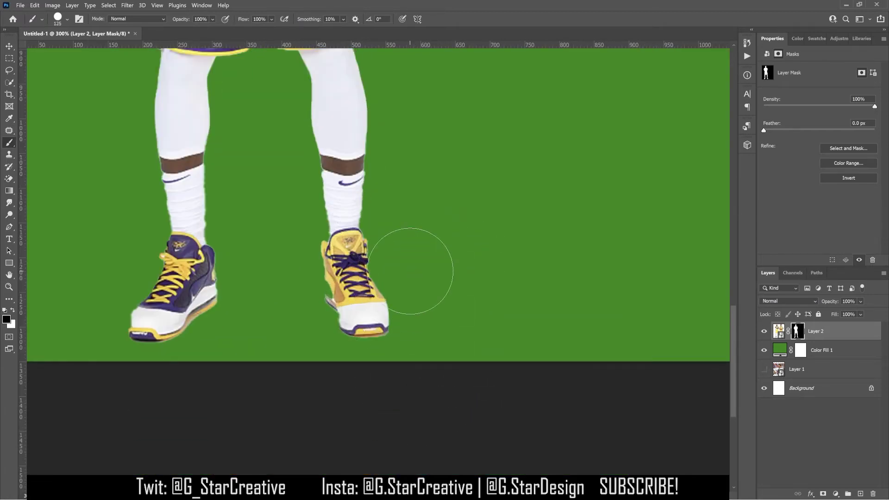
key("bracketleft")
key("bracketleft")
scroll(410, 271, "up", 2)
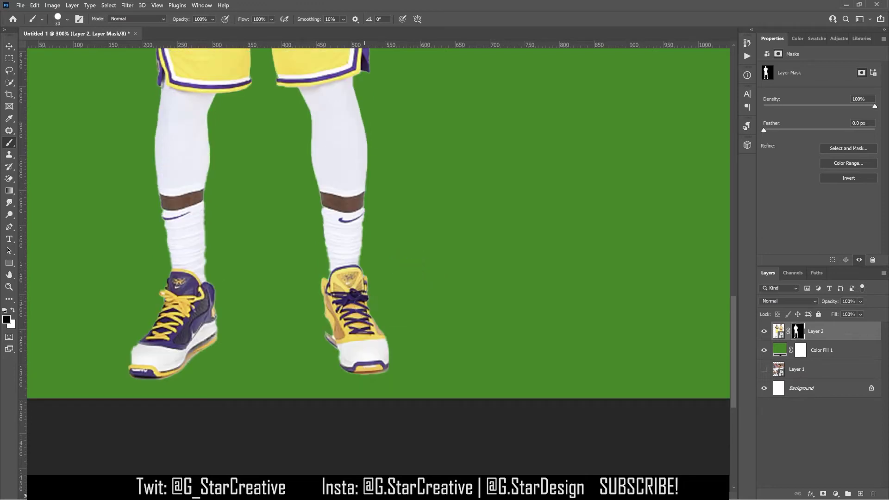
Step: Duplicate Layer 2 and delete the layer mask from the copy
key("ctrl+j")
key("v")
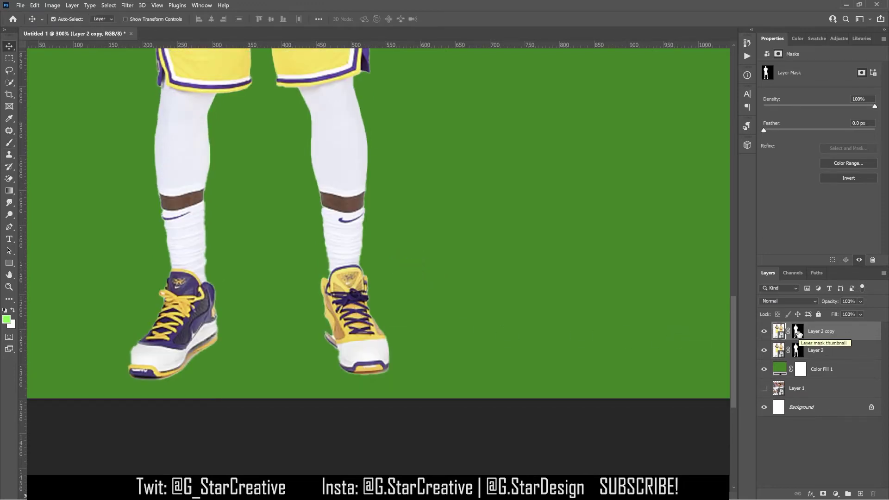
right_click(798, 333)
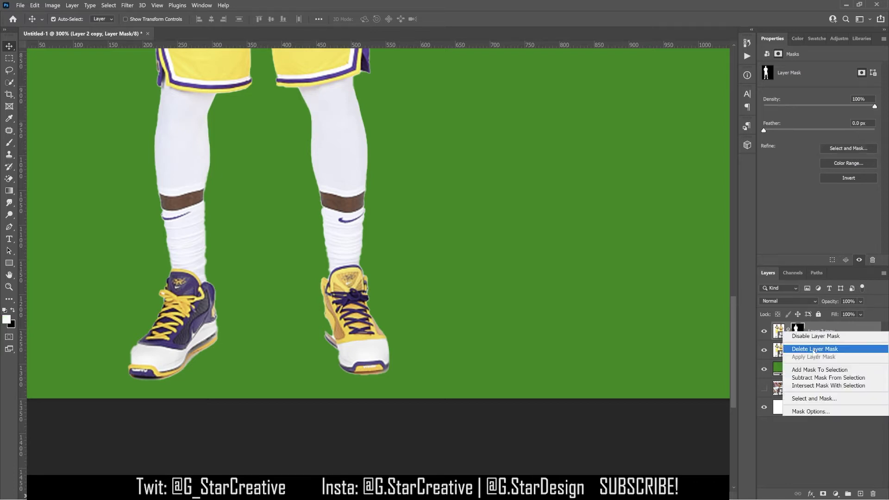
left_click(814, 352)
Step: Place the unmasked Layer 2 copy beneath Layer 2 and set its opacity to 35%
left_click_drag(836, 303, 736, 292)
left_click_drag(808, 332, 810, 360)
left_click(841, 302)
type("65")
key("Return")
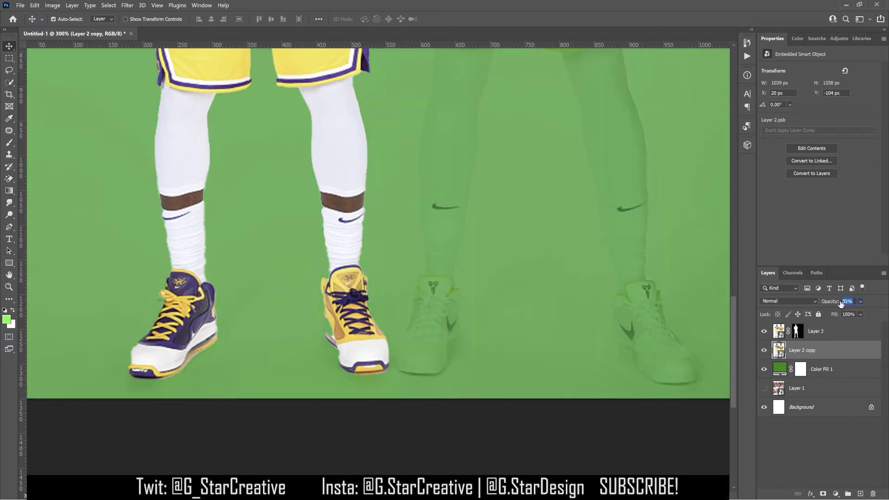
Step: Paint white on Layer 2's mask with a 10 px brush to restore the yellow shoe's missing inner edge
left_click(796, 332)
key("b")
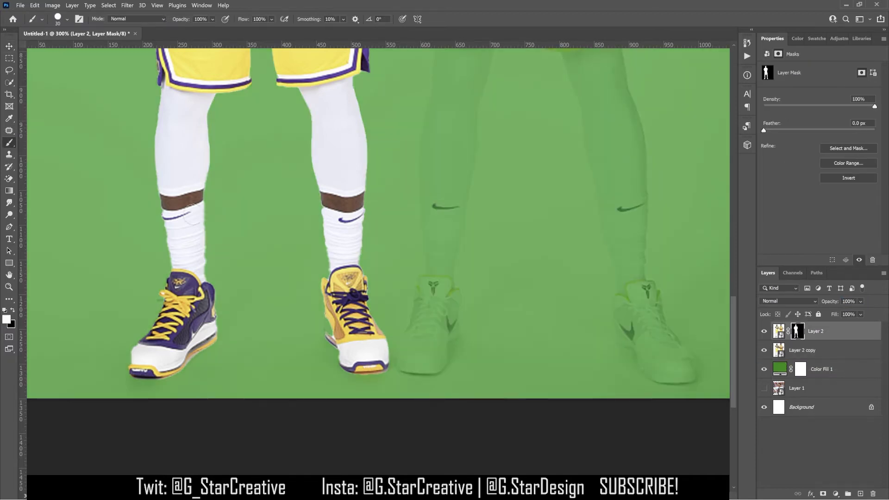
scroll(250, 230, "left", 3)
key("ctrl+plus")
key("ctrl+plus")
key("bracketleft")
key("bracketleft")
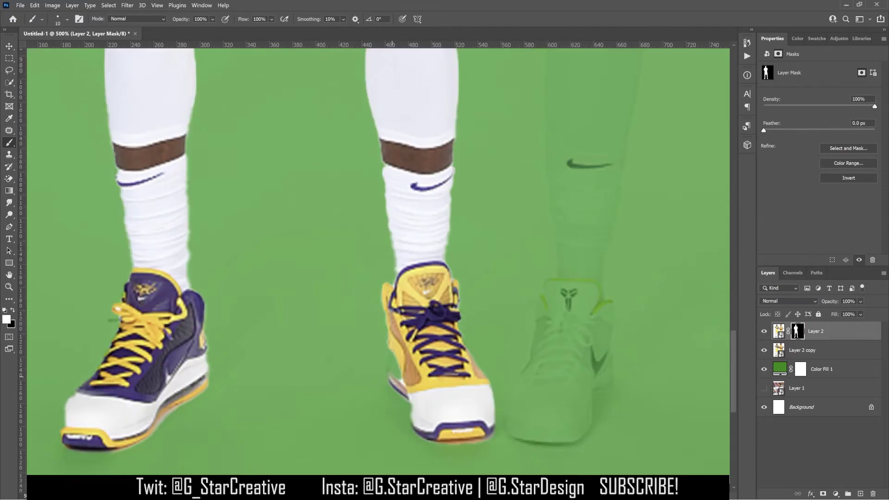
left_click_drag(390, 372, 397, 378)
left_click_drag(388, 348, 420, 426)
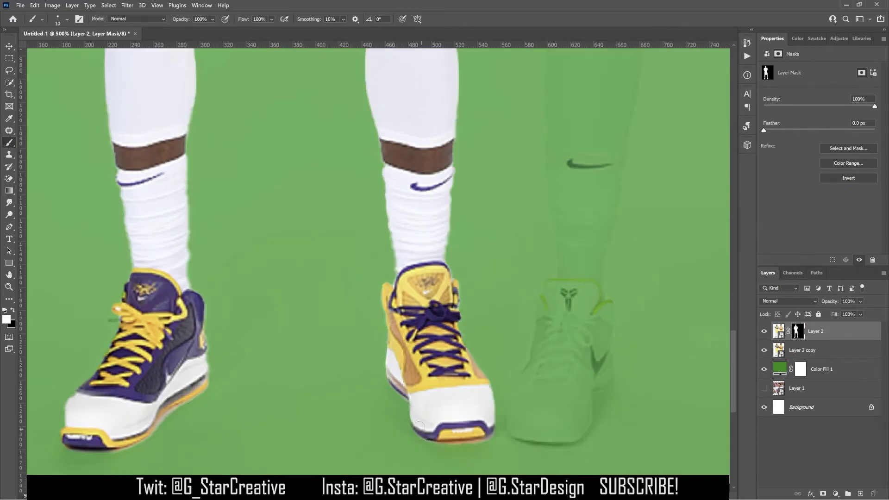
Step: Restore the toe edge of the purple shoe by painting white on Layer 2's mask
scroll(162, 437, "left", 3)
left_click_drag(164, 418, 162, 413)
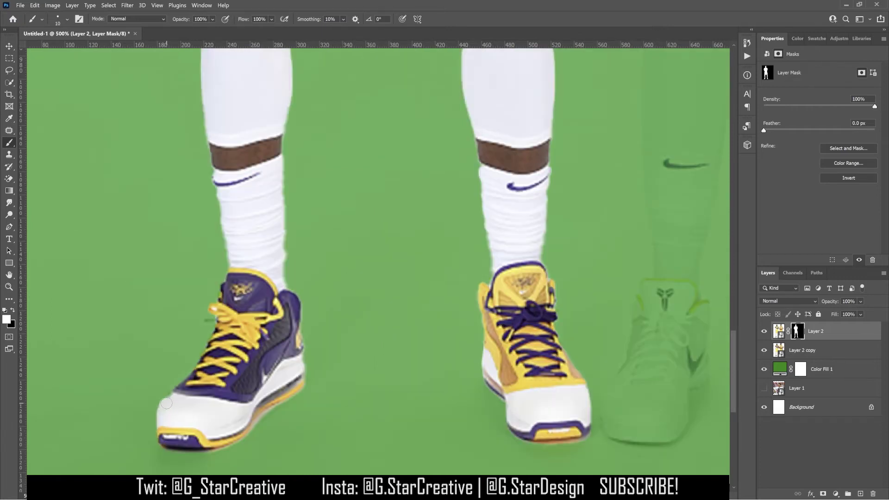
left_click_drag(168, 394, 189, 385)
Step: Refine both edges of the sock above the yellow shoe, alternating black and white on Layer 2's mask
scroll(364, 270, "up", 1)
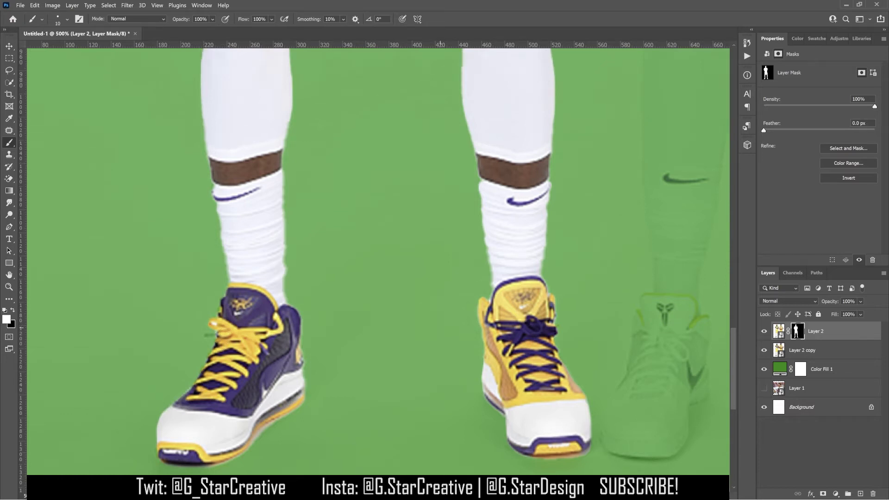
key("x")
left_click_drag(483, 226, 492, 271)
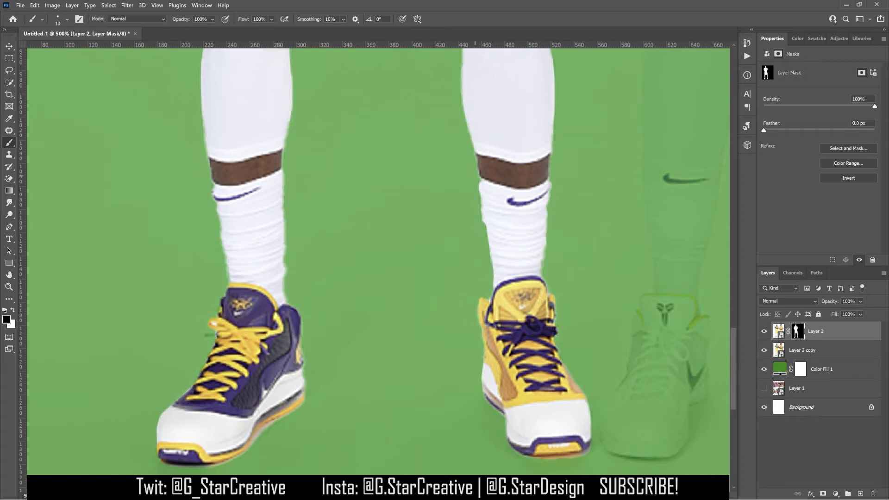
key("x")
key("x")
left_click_drag(550, 171, 549, 198)
key("x")
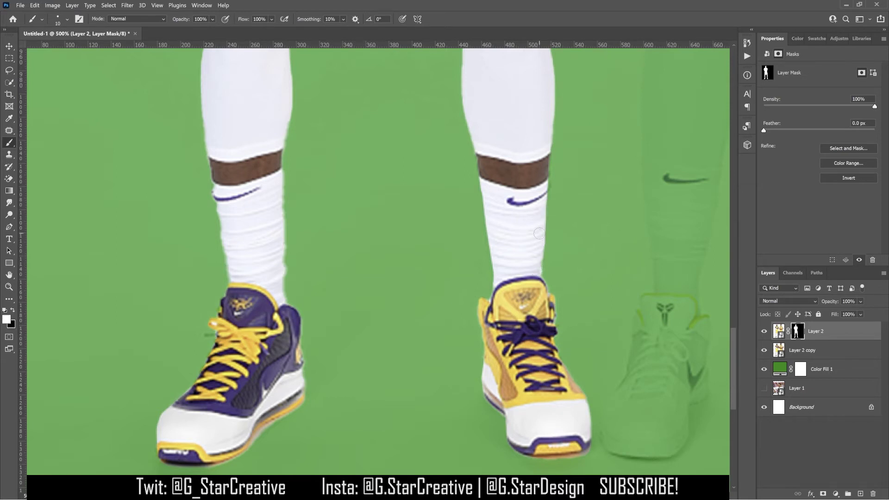
left_click_drag(539, 228, 543, 272)
scroll(539, 259, "up", 1)
Step: Trim the inner edge of the purple-shoed leg with black, then reduce the brush to 2 px at the gap in the shorts
key("x")
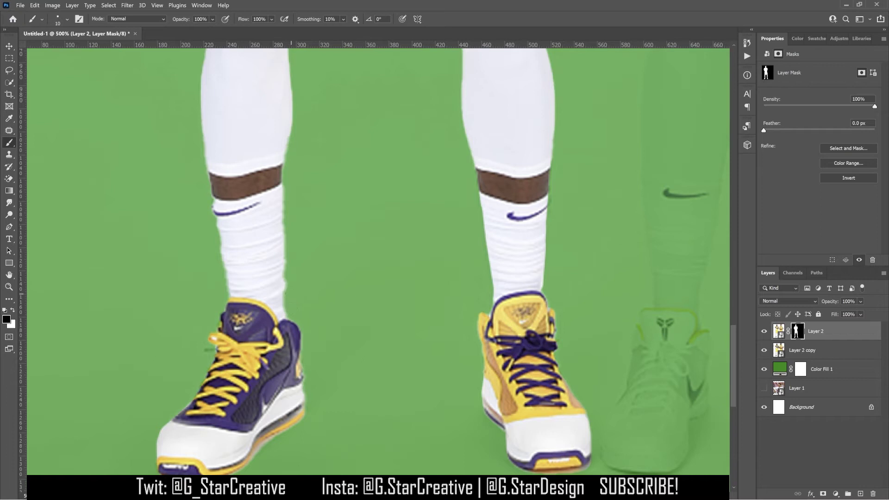
left_click_drag(292, 183, 294, 290)
scroll(369, 282, "up", 10)
key("bracketleft")
key("bracketleft")
key("bracketleft")
key("bracketleft")
key("bracketleft")
key("bracketleft")
key("bracketleft")
key("bracketleft")
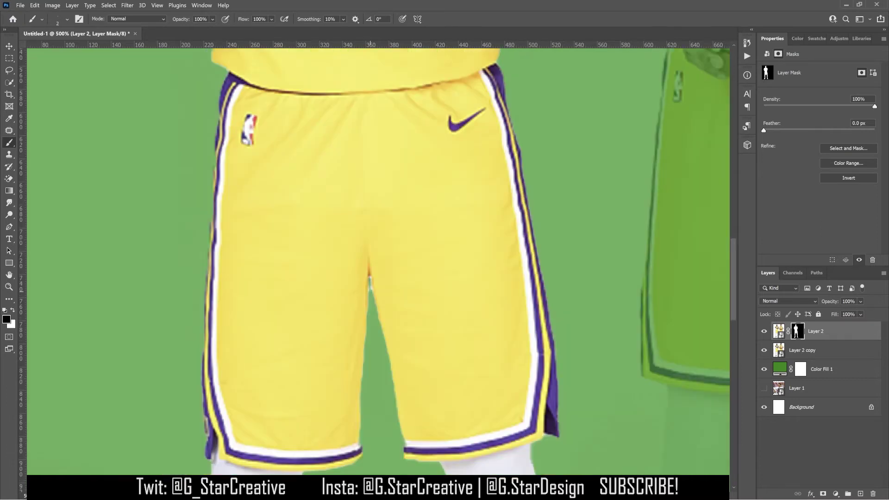
Step: Switch the mask brush to white and enlarge it to 8 px for the player's upper body
scroll(370, 280, "up", 12)
key("x")
key("bracketright")
key("bracketright")
key("bracketright")
key("bracketright")
key("bracketright")
key("bracketright")
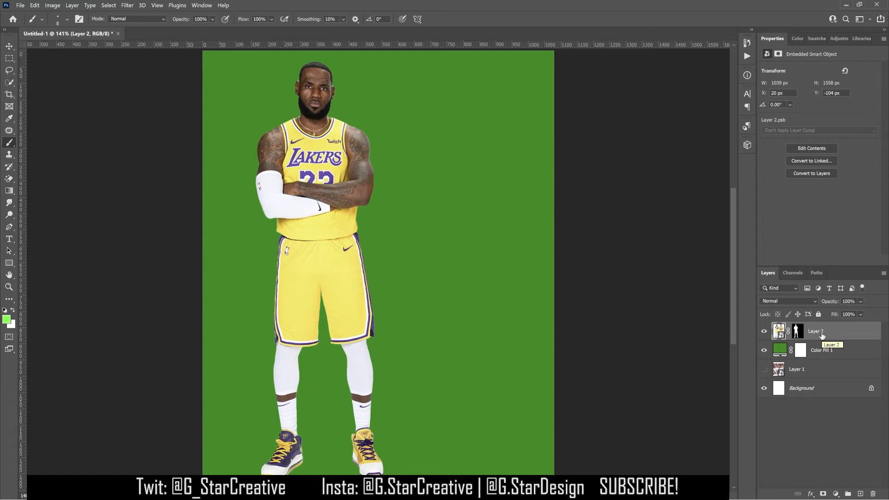
Step: Duplicate the masked Layer 2, hide the original, and convert the copy to a Smart Object
key("ctrl+j")
left_click(764, 351)
right_click(847, 334)
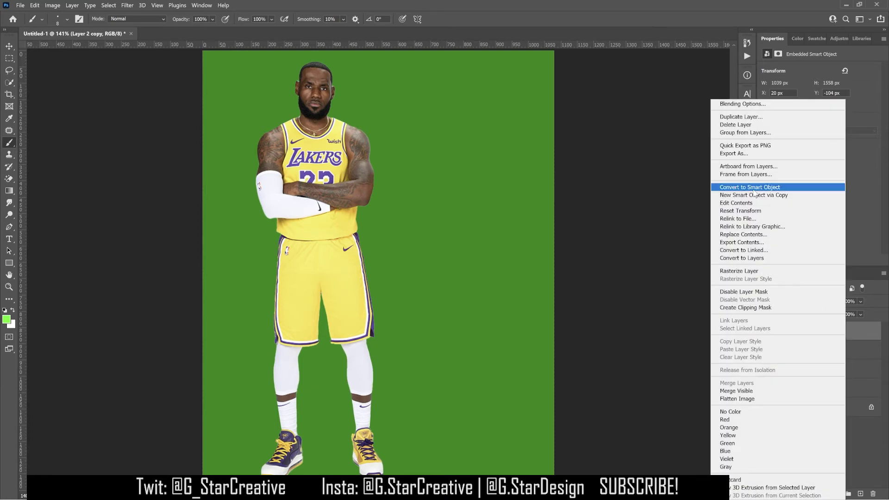
left_click(740, 187)
Step: Hide the Layer 2 copy and show Layer 1 above the green fill layer
left_click(10, 46)
left_click(764, 331)
left_click_drag(797, 388, 793, 370)
left_click(764, 370)
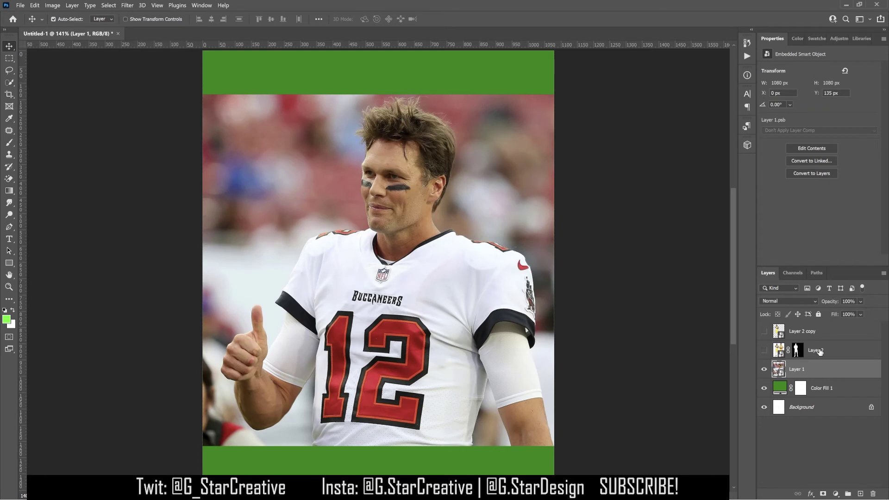
Step: Remove the background from a rasterized duplicate of Layer 1, hiding the original layer
key("ctrl+j")
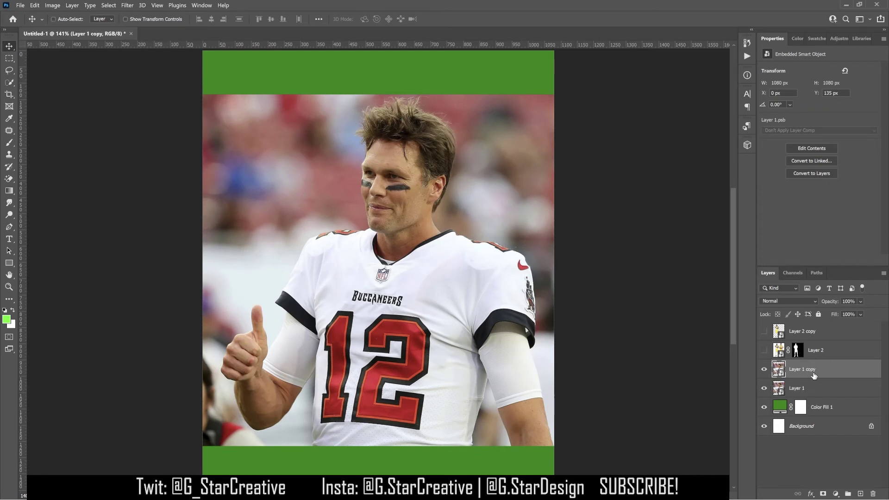
left_click(764, 388)
right_click(804, 379)
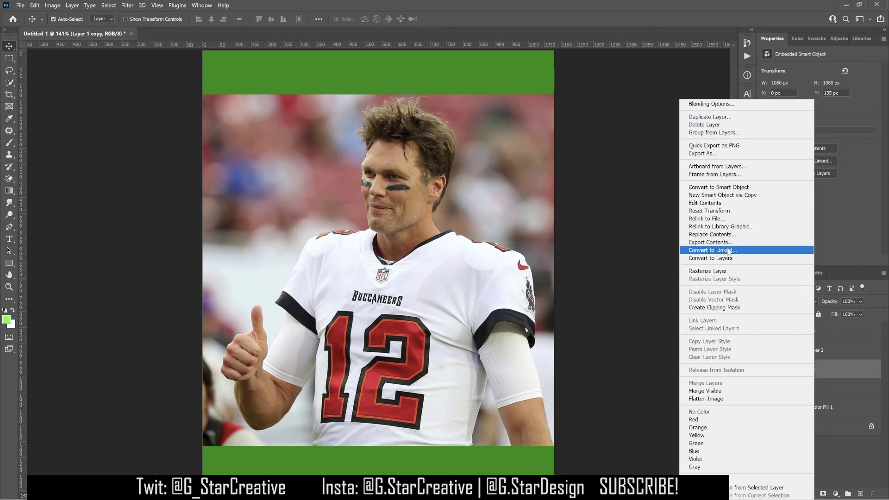
left_click(746, 270)
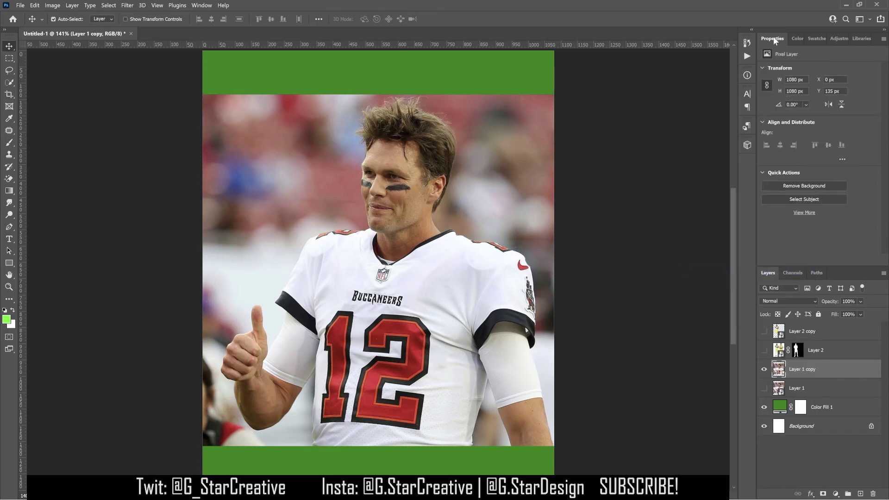
left_click(793, 186)
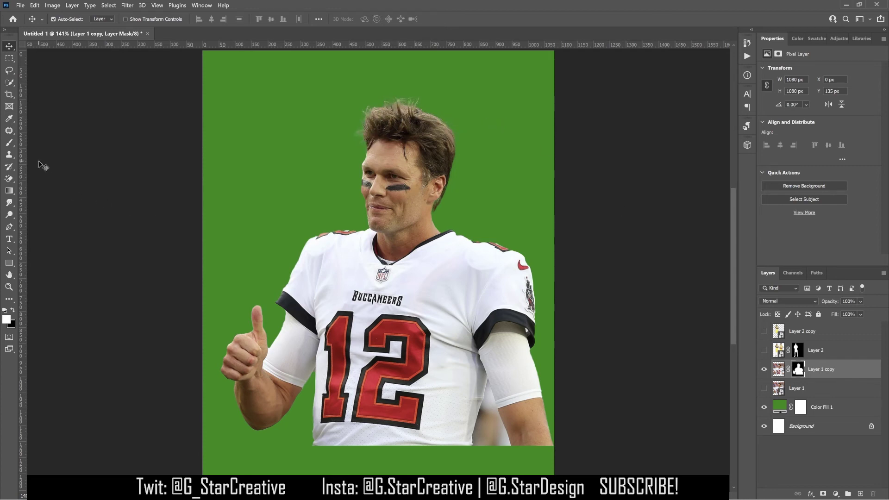
Step: Brush black on the Layer 1 copy mask along the jersey's side edge, from the armpit down to the hem
left_click(9, 143)
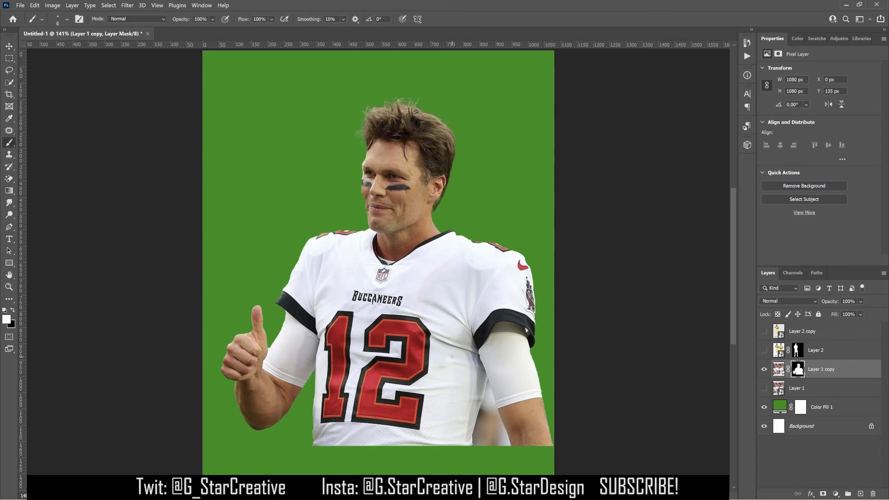
scroll(396, 348, "down", 3)
scroll(397, 348, "up", 3)
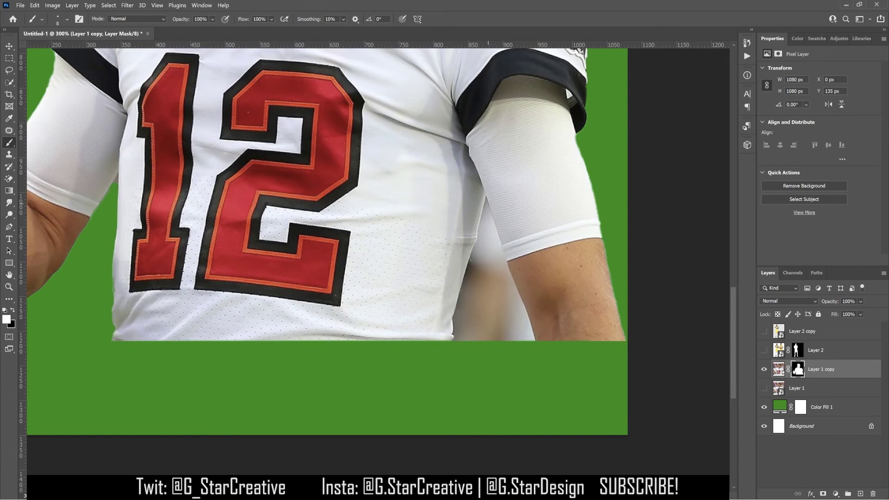
key("x")
left_click(467, 273, "shift")
left_click(462, 298, "shift")
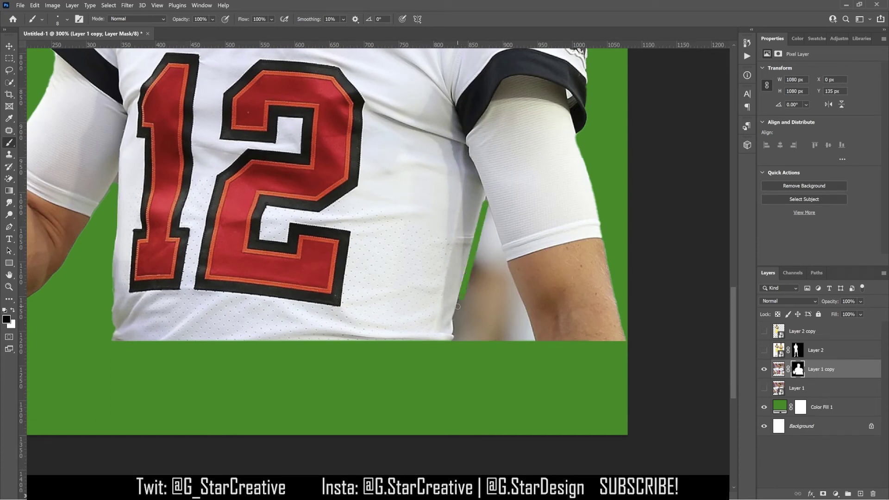
left_click(455, 319, "shift")
left_click(455, 340, "shift")
Step: Mask out the background along the inner edge of the sleeve and forearm beside the torso
left_click(514, 287, "shift")
left_click(524, 312, "shift")
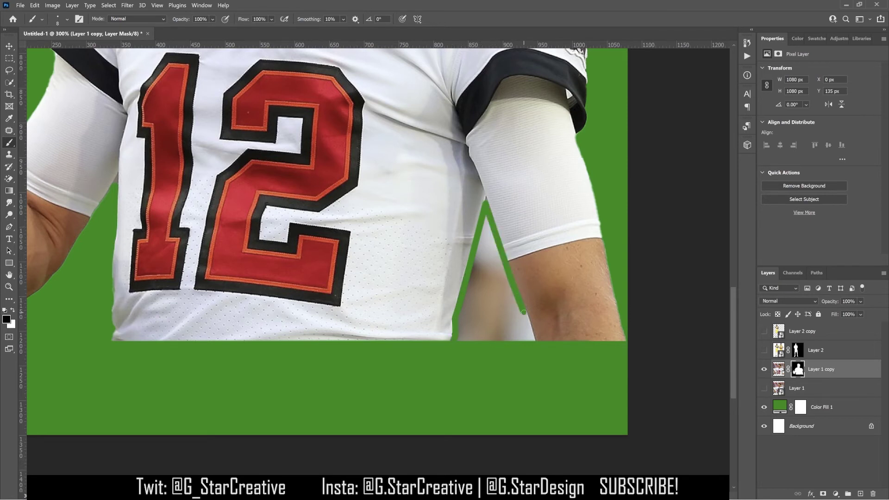
left_click(528, 330, "shift")
left_click(539, 354, "shift")
Step: Enlarge the mask brush up to 40 px and clear the remaining background between the player's torso and arm
key("bracketright")
key("bracketright")
left_click(474, 274, "shift")
left_click(458, 347, "shift")
key("bracketright")
key("bracketright")
left_click_drag(492, 231, 512, 341)
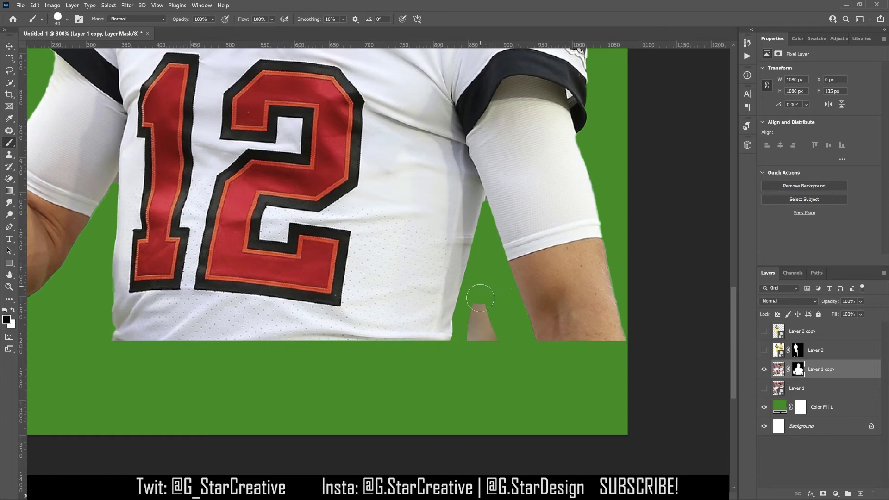
left_click_drag(482, 293, 478, 349)
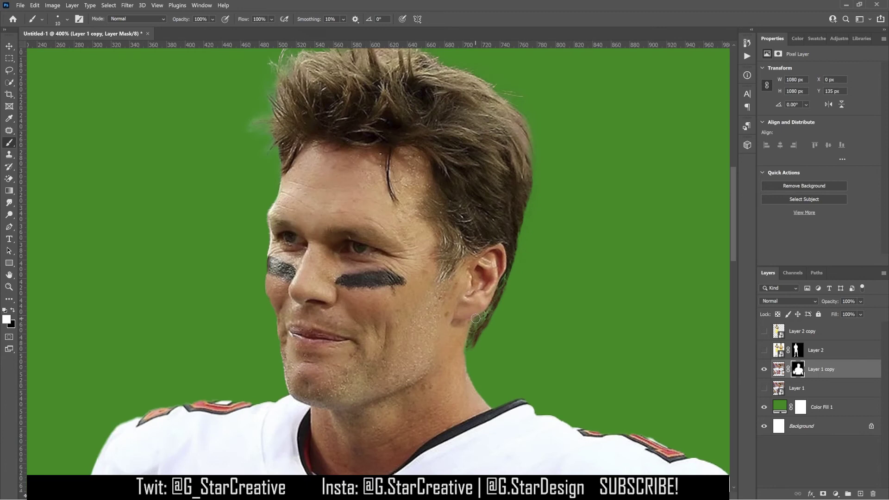
Step: Resize the white mask brush for the player's hair, first to 25 px and down to 20 px
key("bracketright")
key("bracketright")
key("bracketright")
scroll(298, 133, "up", 3)
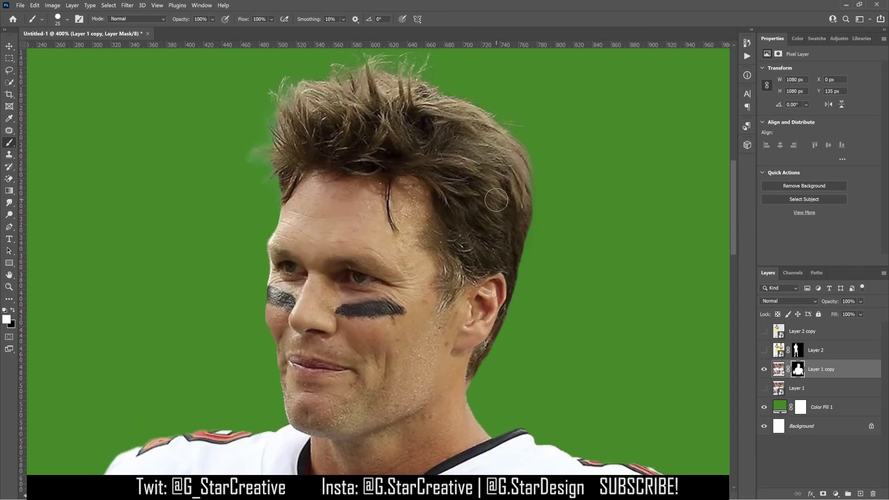
key("bracketleft")
key("bracketleft")
key("bracketleft")
key("bracketleft")
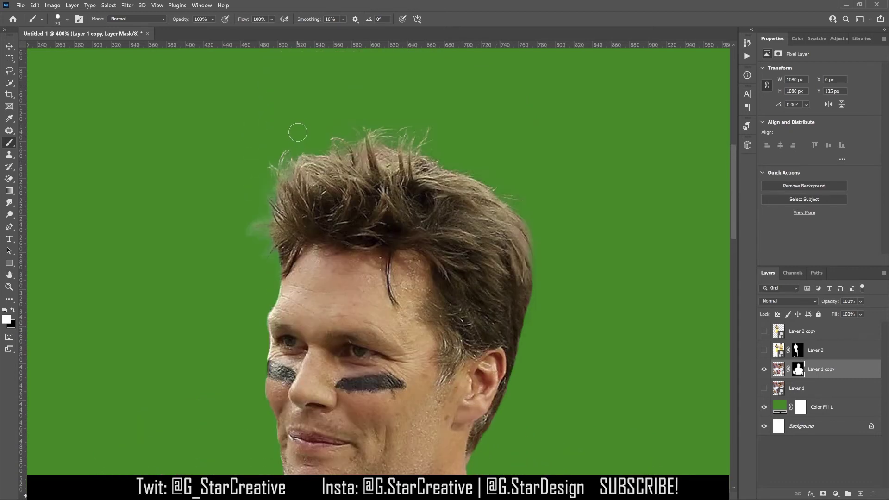
Step: Switch the mask brush to black and adjust its size for the hair edges on top of the head
key("bracketright")
key("bracketright")
key("bracketright")
key("bracketright")
key("x")
key("bracketleft")
key("bracketleft")
key("bracketleft")
key("bracketleft")
key("bracketright")
key("bracketright")
key("bracketright")
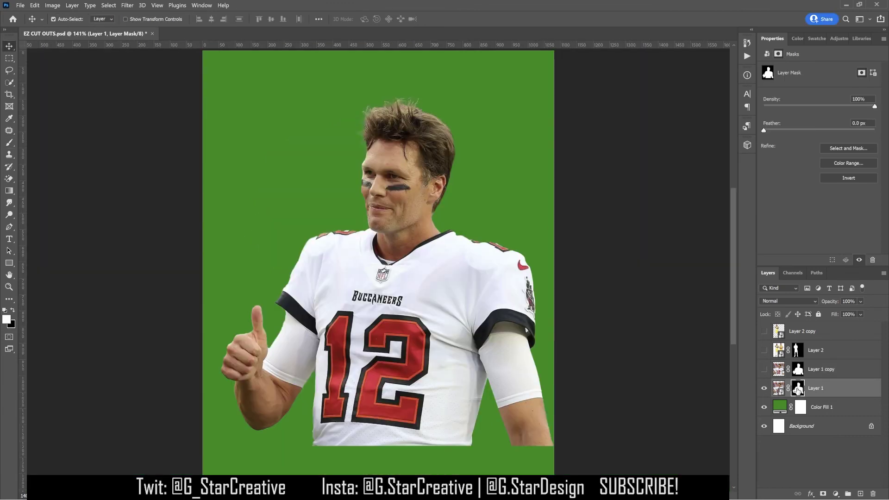
Step: Open Layer 1's mask in Select and Mask, compare Contrast extremes on the hair edge, and set Contrast to 50%
double_click(797, 389)
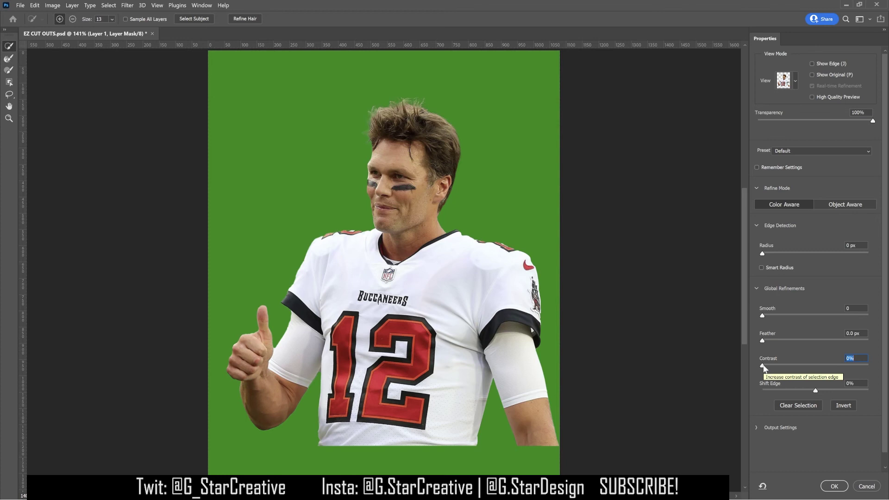
key("ctrl+plus")
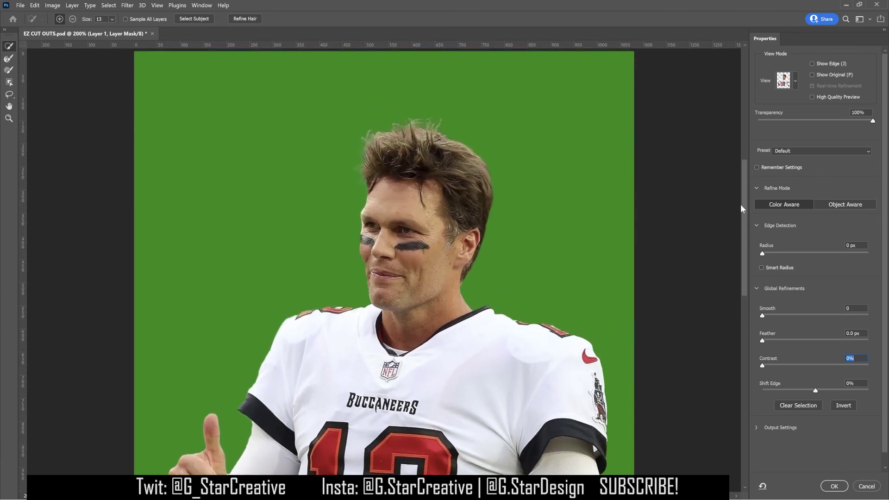
key("ctrl+plus")
left_click_drag(762, 365, 805, 367)
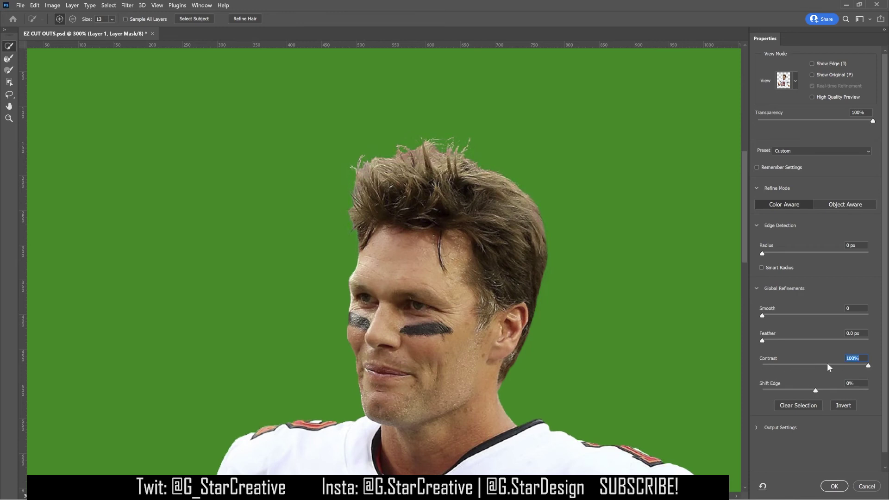
mouse_move(823, 366)
left_mouse_down()
mouse_move(749, 365)
mouse_move(812, 369)
left_mouse_up()
mouse_move(752, 375)
left_mouse_down()
mouse_move(829, 385)
mouse_move(760, 378)
mouse_move(781, 383)
mouse_move(758, 373)
mouse_move(799, 381)
mouse_move(755, 368)
mouse_move(816, 371)
mouse_move(745, 368)
left_mouse_up()
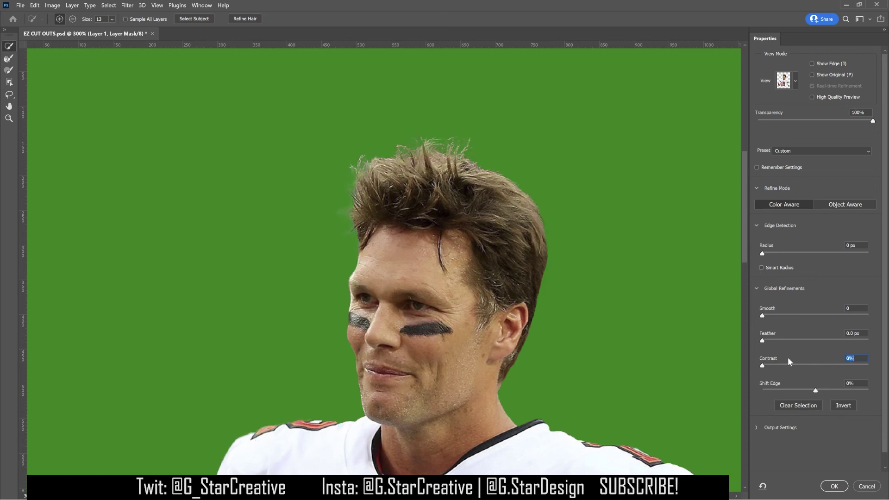
left_click_drag(763, 366, 815, 367)
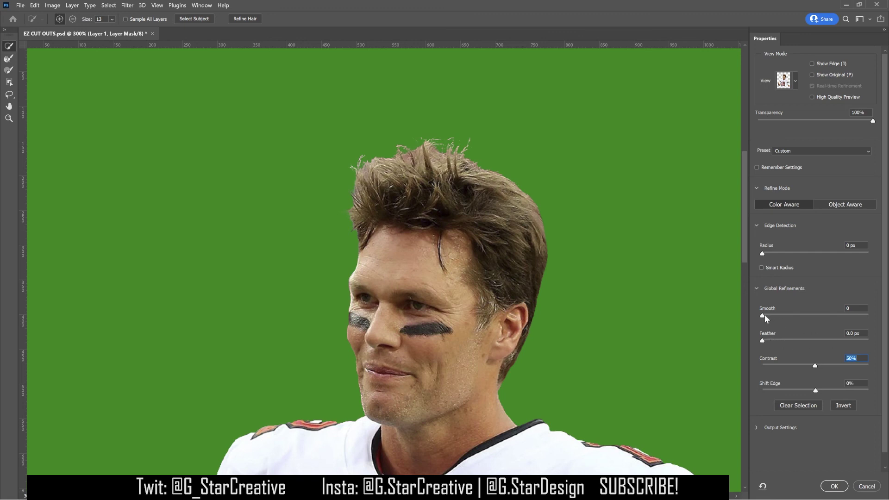
Step: Try stronger Smooth values on the mask edge and settle on a Smooth setting of 7
left_click_drag(763, 315, 839, 316)
left_click_drag(820, 315, 787, 316)
left_click_drag(784, 315, 814, 321)
mouse_move(786, 315)
left_mouse_down()
mouse_move(747, 316)
mouse_move(770, 318)
left_mouse_up()
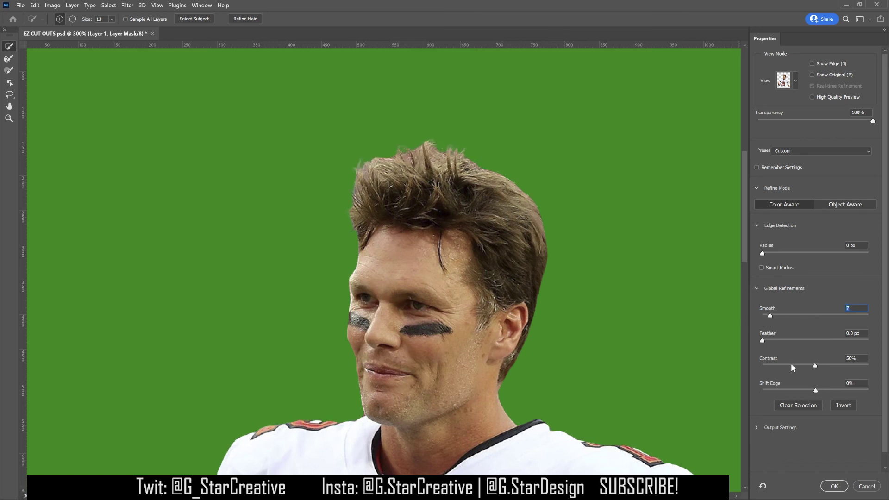